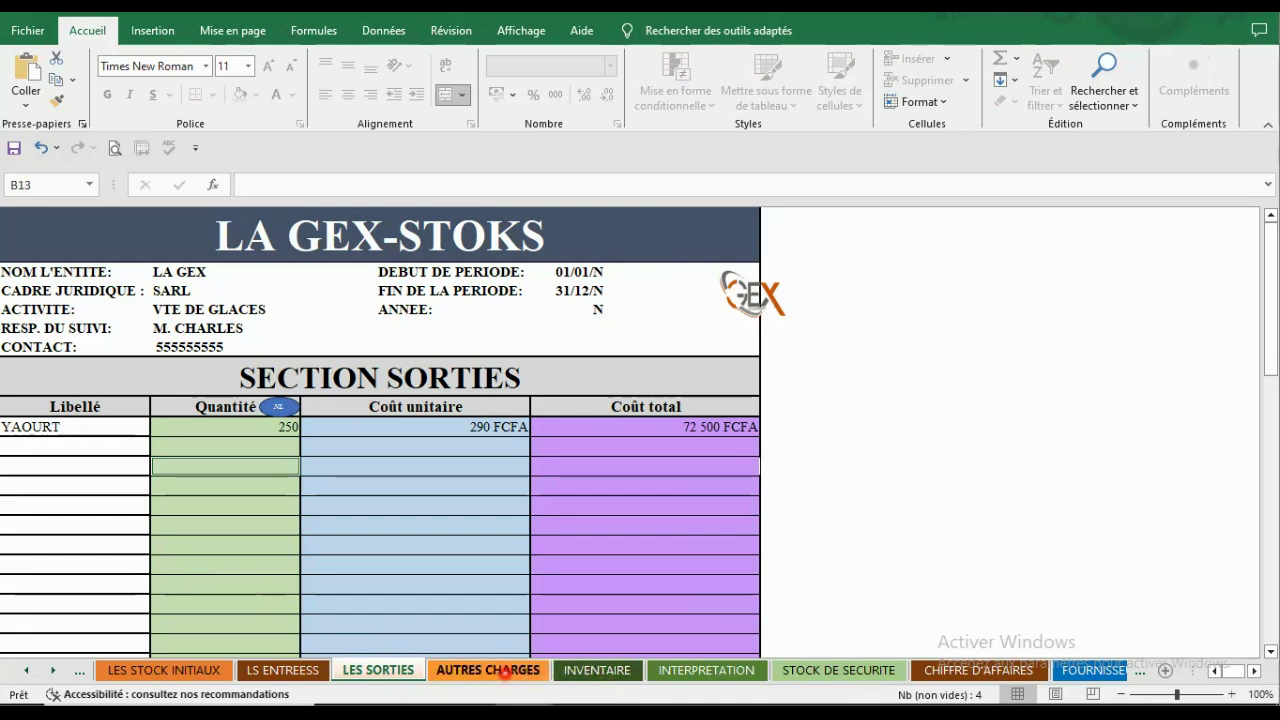
- Open the AUTRES CHARGES sheet and examine its LIBELLE and MONTANT columns for other expenses
{"action": "left_click", "coordinate": [503, 672]}
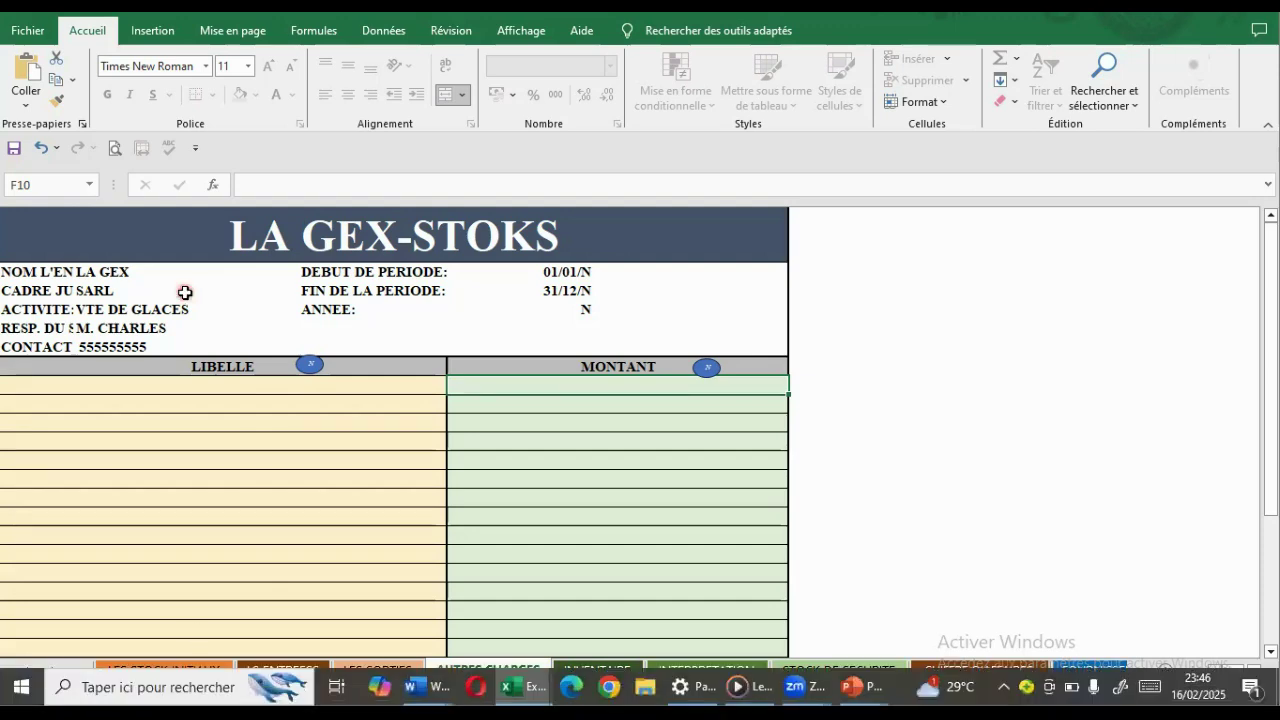
{"action": "left_click", "coordinate": [207, 488]}
{"action": "left_click", "coordinate": [231, 410]}
{"action": "left_click", "coordinate": [214, 425]}
{"action": "left_click", "coordinate": [194, 401]}
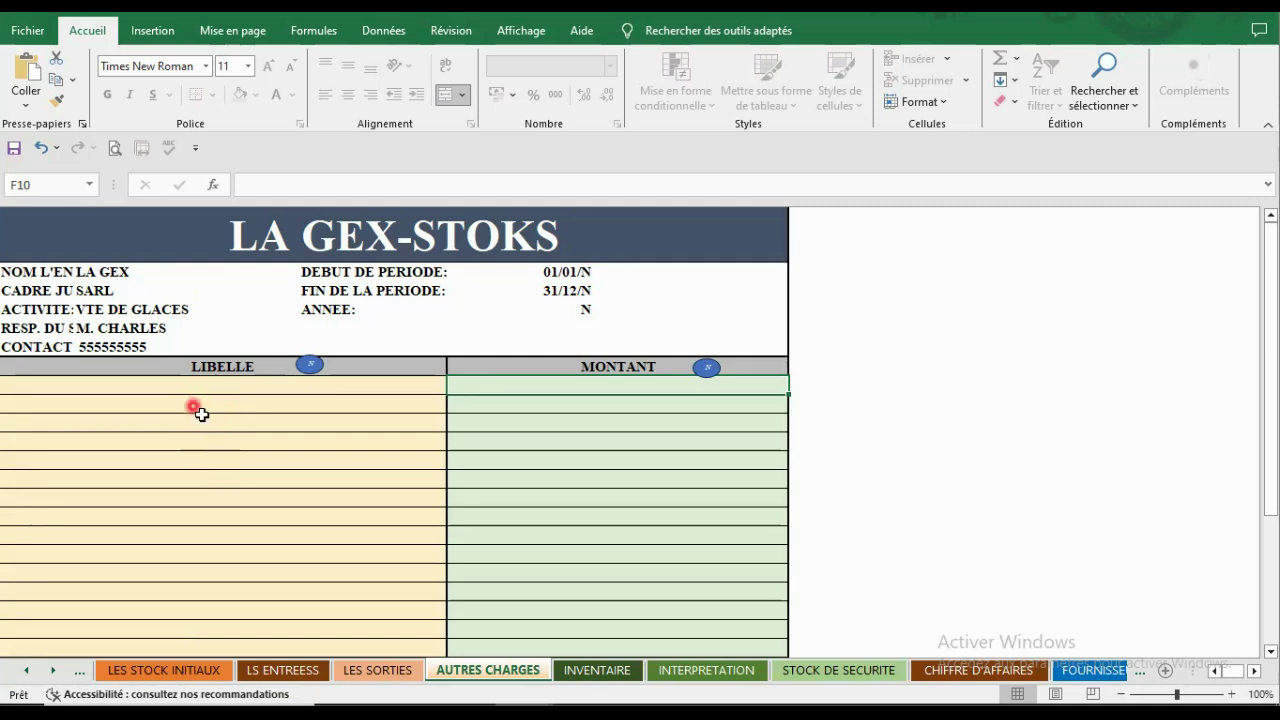
{"action": "left_click", "coordinate": [220, 594]}
{"action": "left_click", "coordinate": [241, 440]}
{"action": "left_click", "coordinate": [236, 461]}
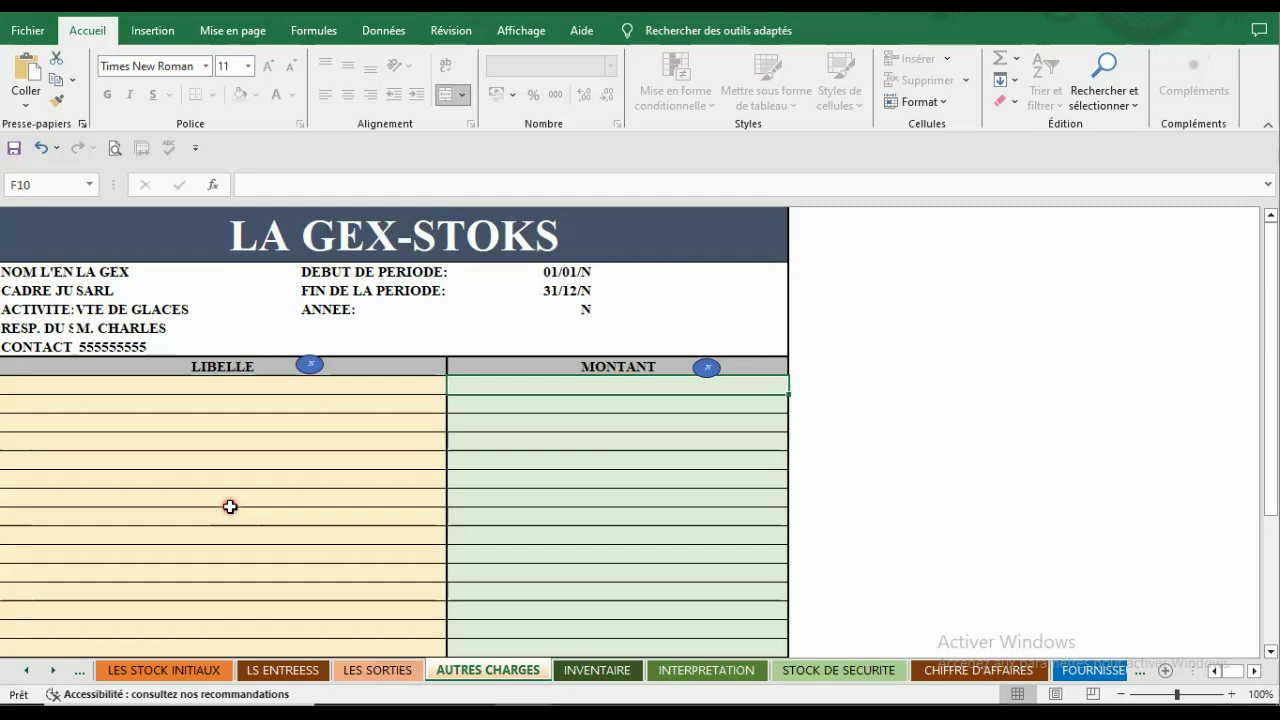
- On the INVENTAIRE sheet, enter 40 as the STOCK PHYSIQUE for YAOURT
{"action": "left_click", "coordinate": [572, 669]}
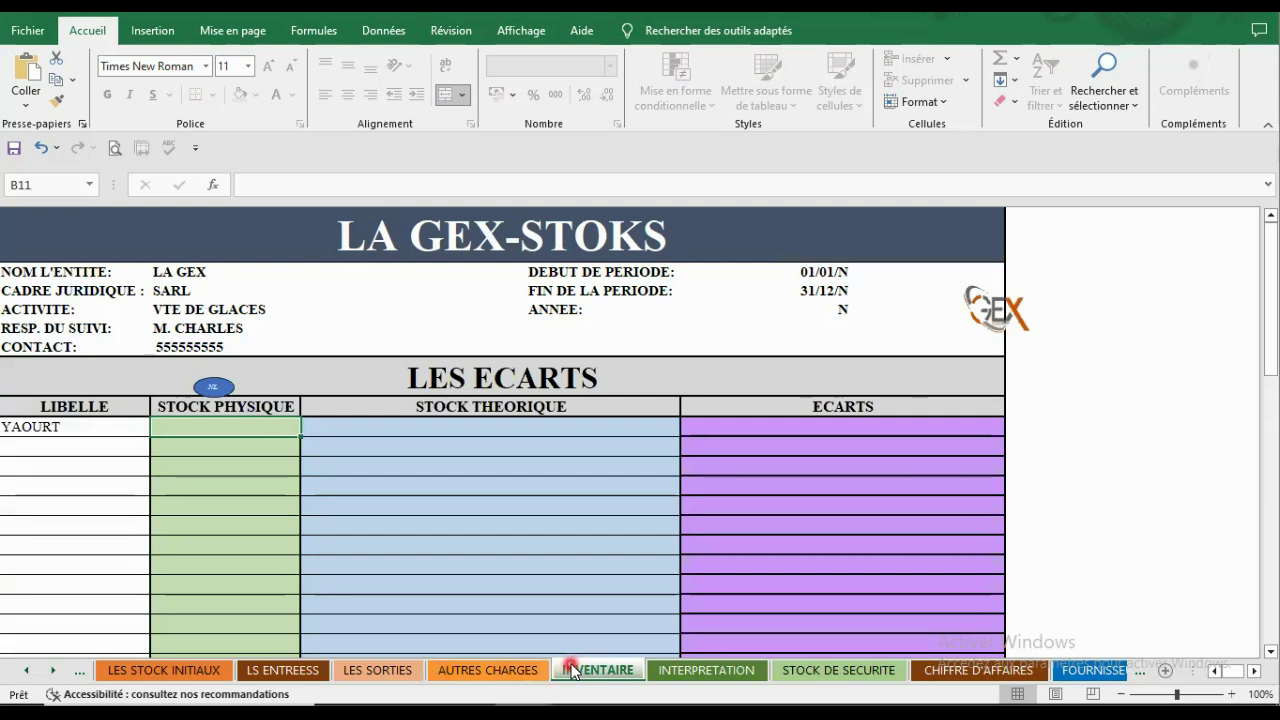
{"action": "left_click", "coordinate": [221, 436]}
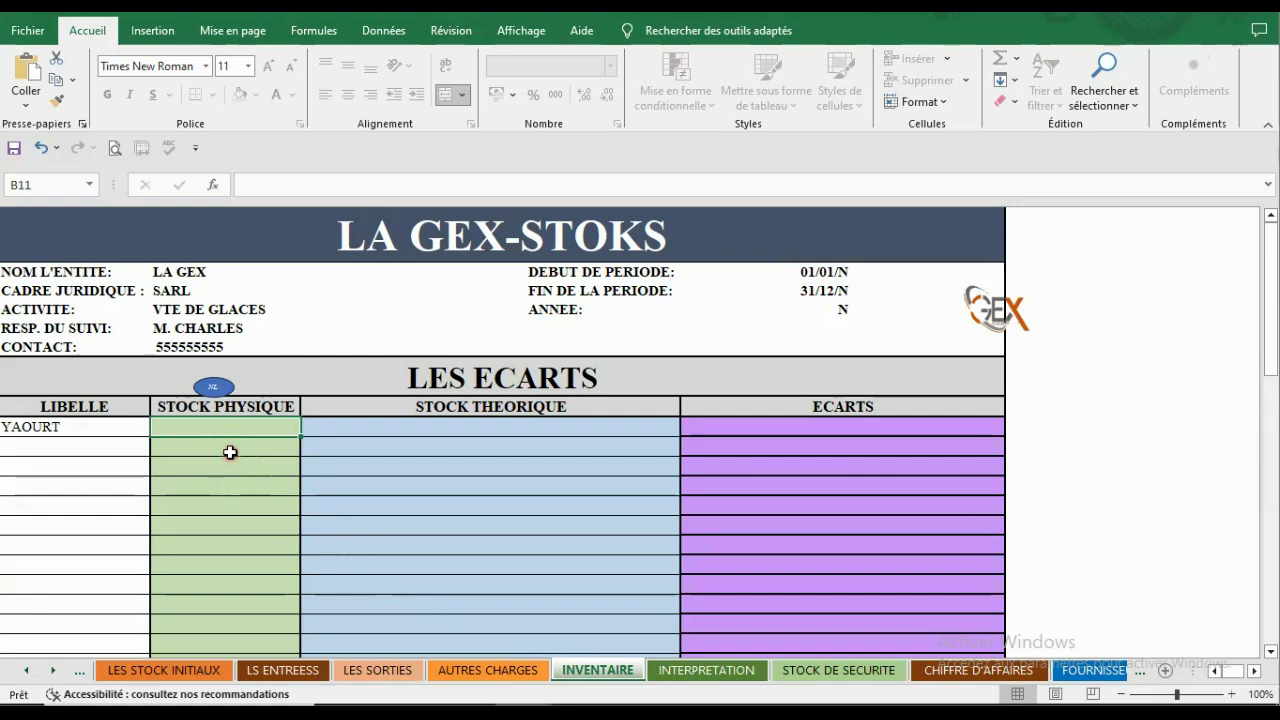
{"action": "double_click", "coordinate": [253, 427]}
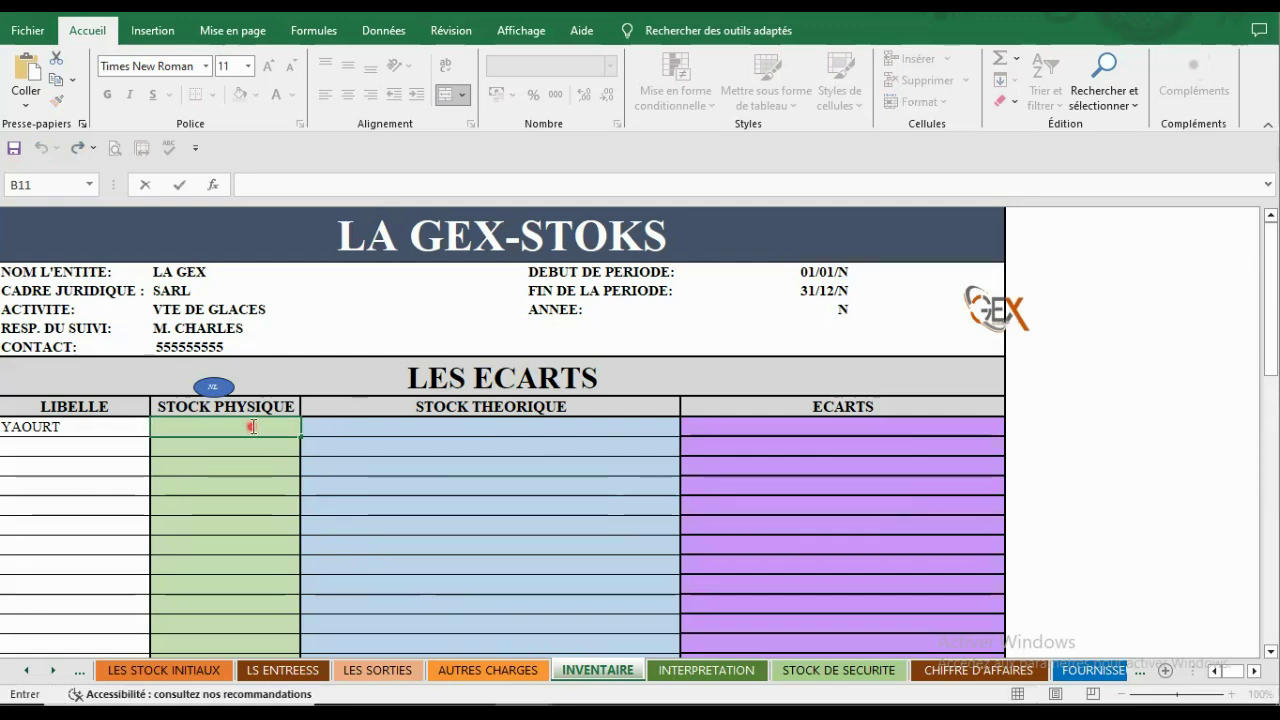
{"action": "type", "text": "40"}
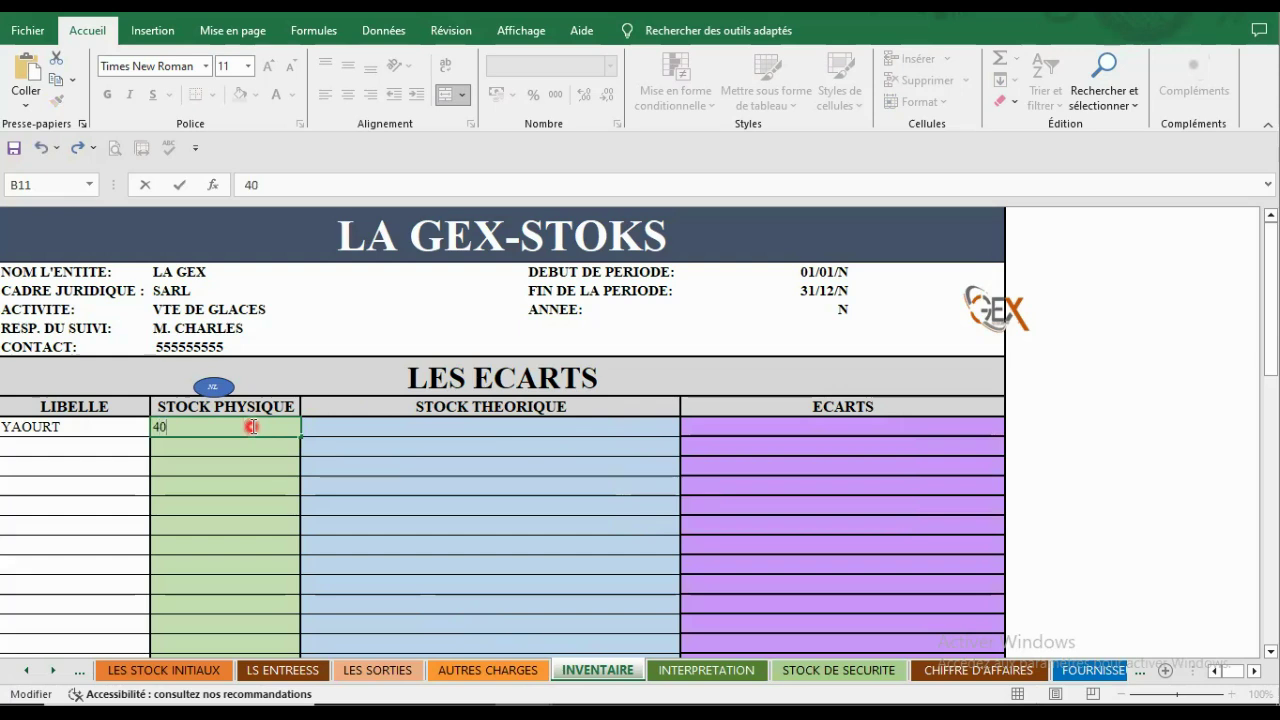
{"action": "key", "text": "Return"}
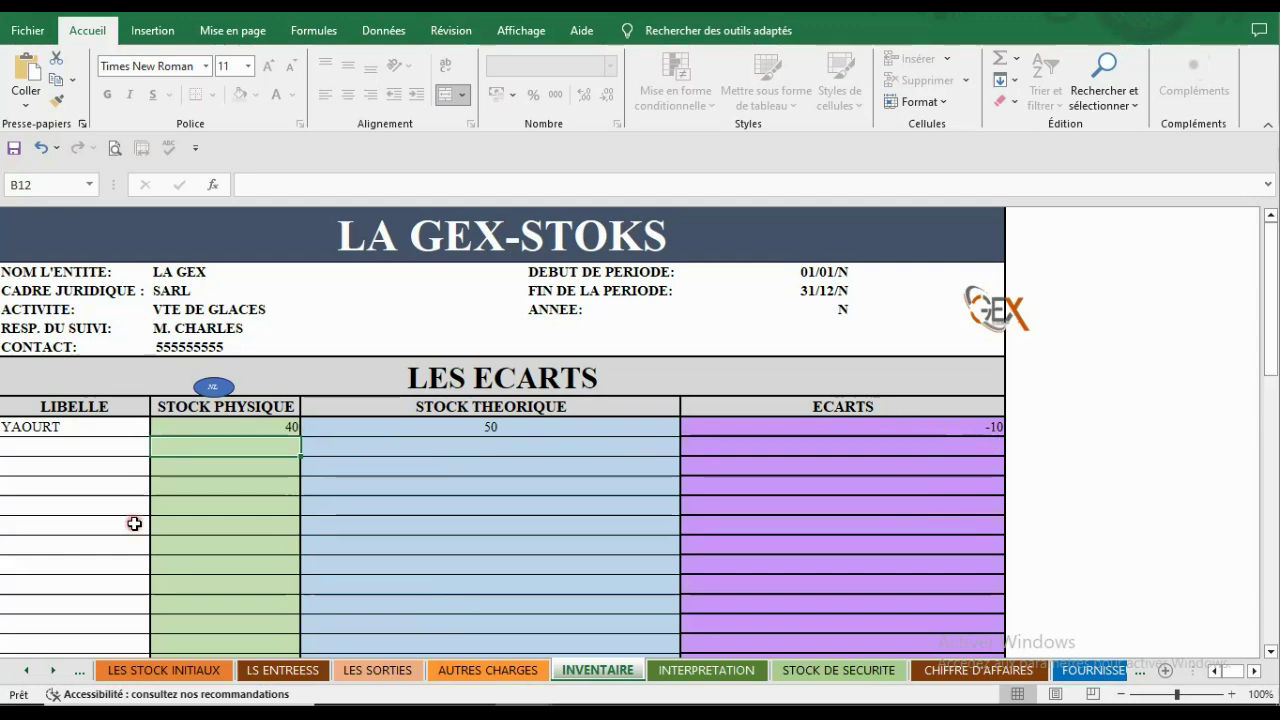
- Change the STOCK PHYSIQUE of YAOURT to 50
{"action": "left_click", "coordinate": [285, 428]}
{"action": "double_click", "coordinate": [287, 428]}
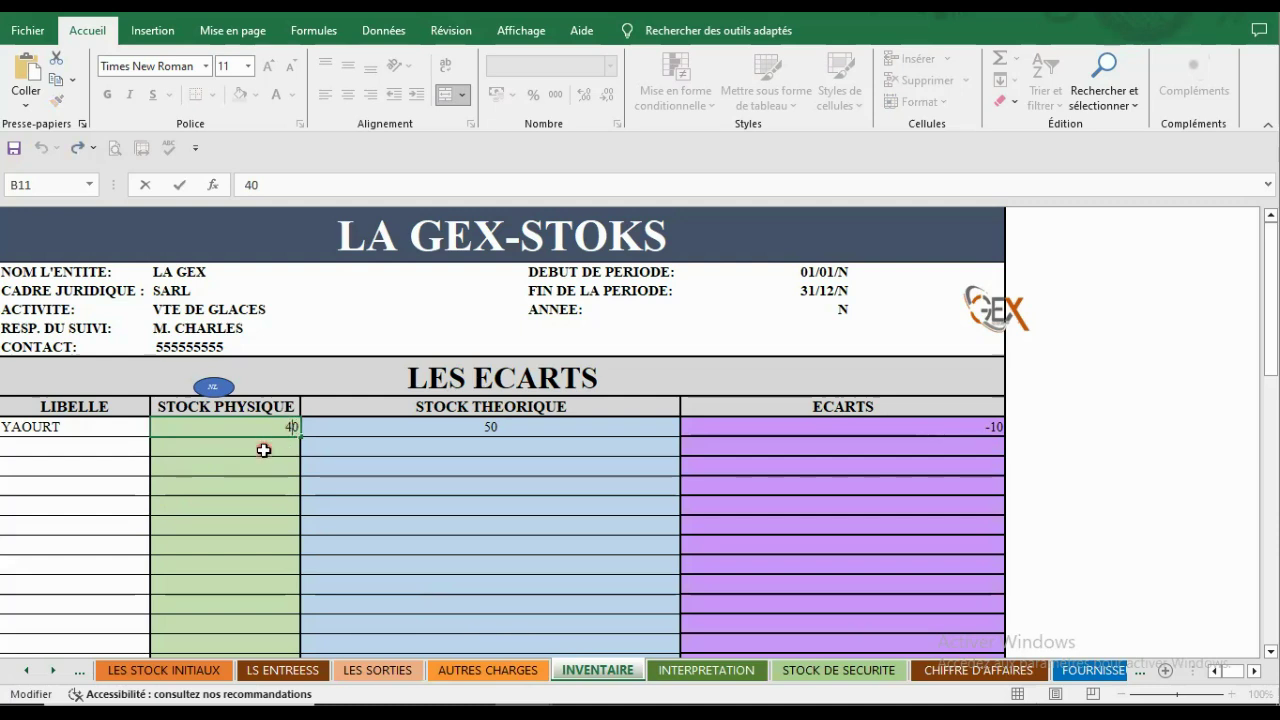
{"action": "key", "text": "BackSpace"}
{"action": "type", "text": "5"}
{"action": "key", "text": "Return"}
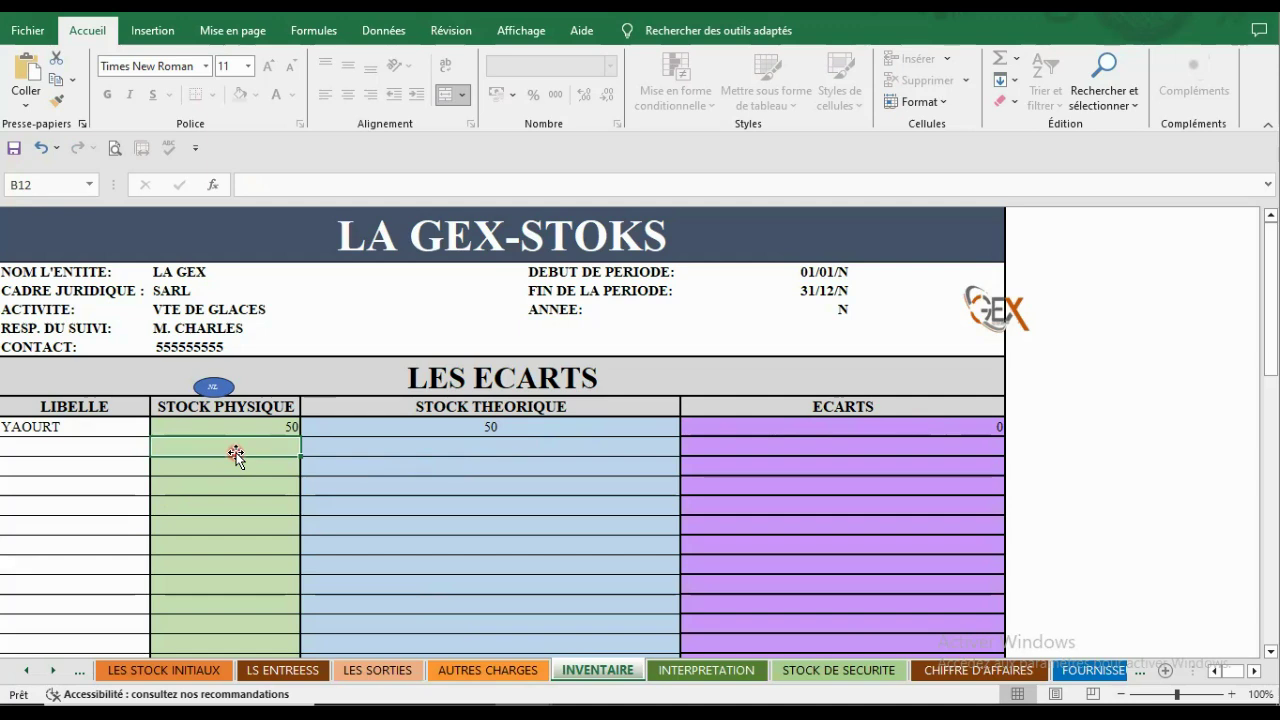
- Set the STOCK PHYSIQUE of YAOURT to 55
{"action": "double_click", "coordinate": [273, 430]}
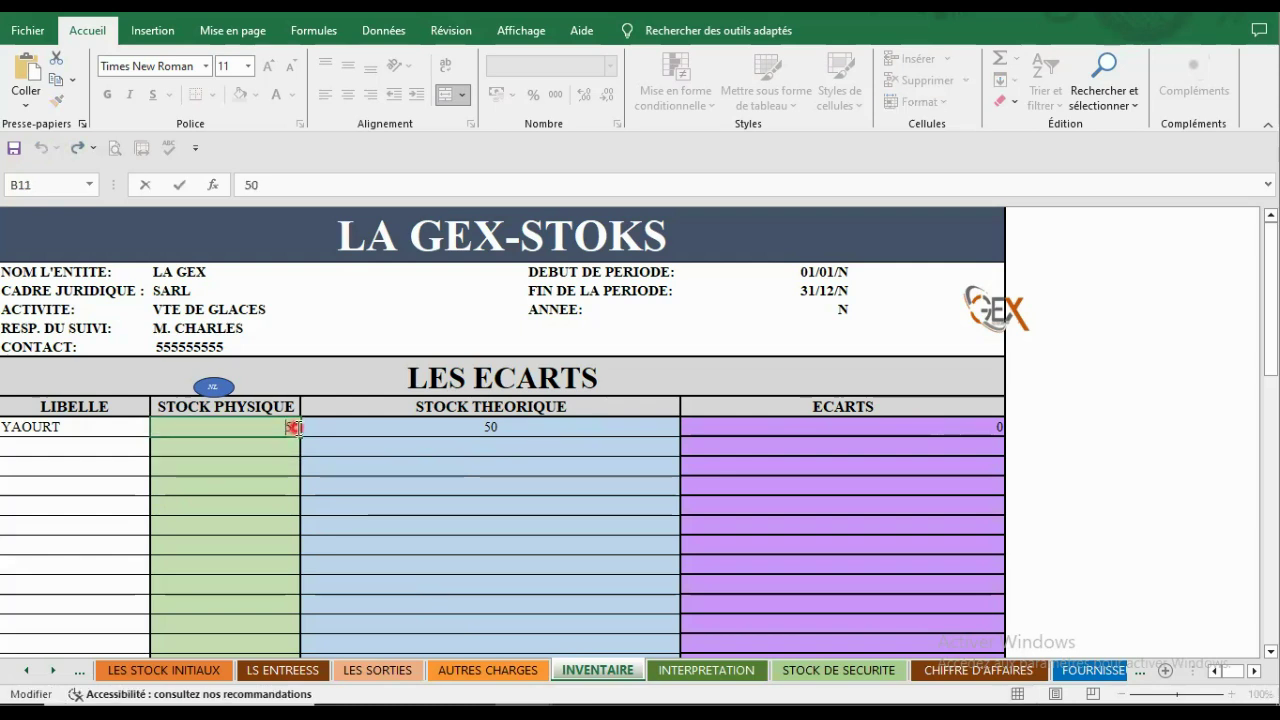
{"action": "key", "text": "BackSpace"}
{"action": "type", "text": "5"}
{"action": "key", "text": "Return"}
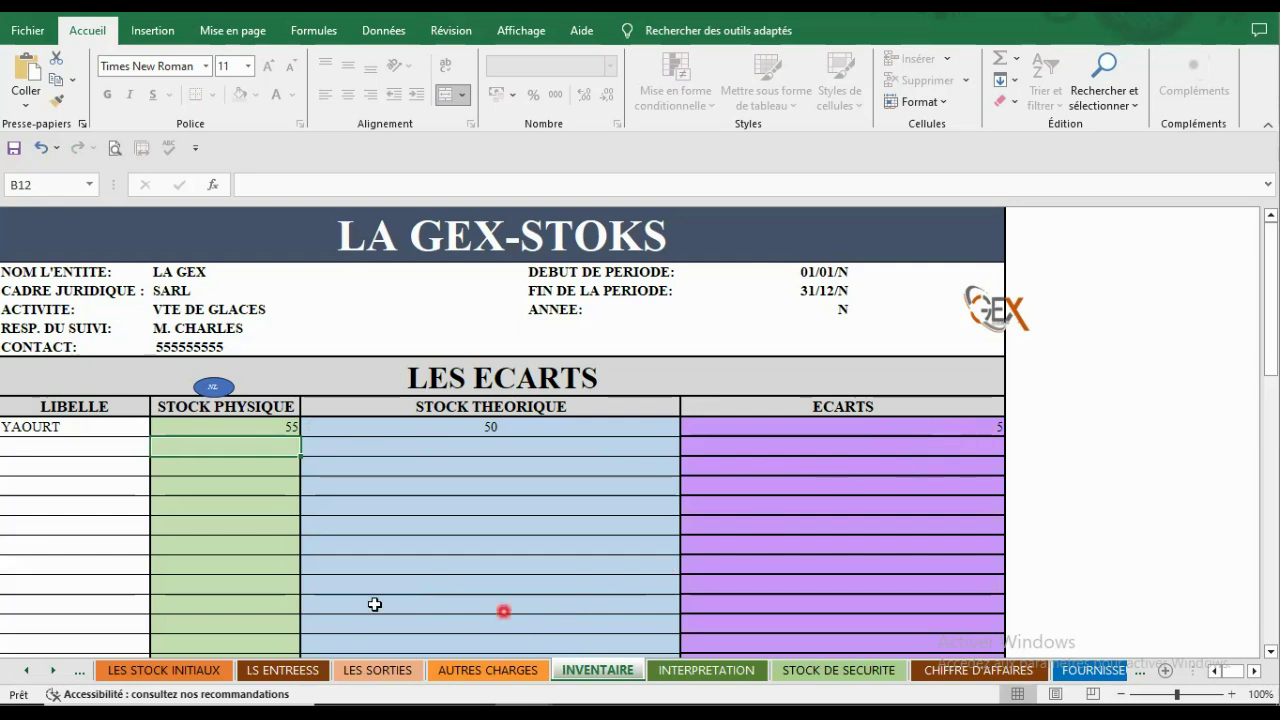
- Review the YAOURT quantities on the LES STOCK INITIAUX, LS ENTREESS and LES SORTIES sheets
{"action": "left_click", "coordinate": [195, 671]}
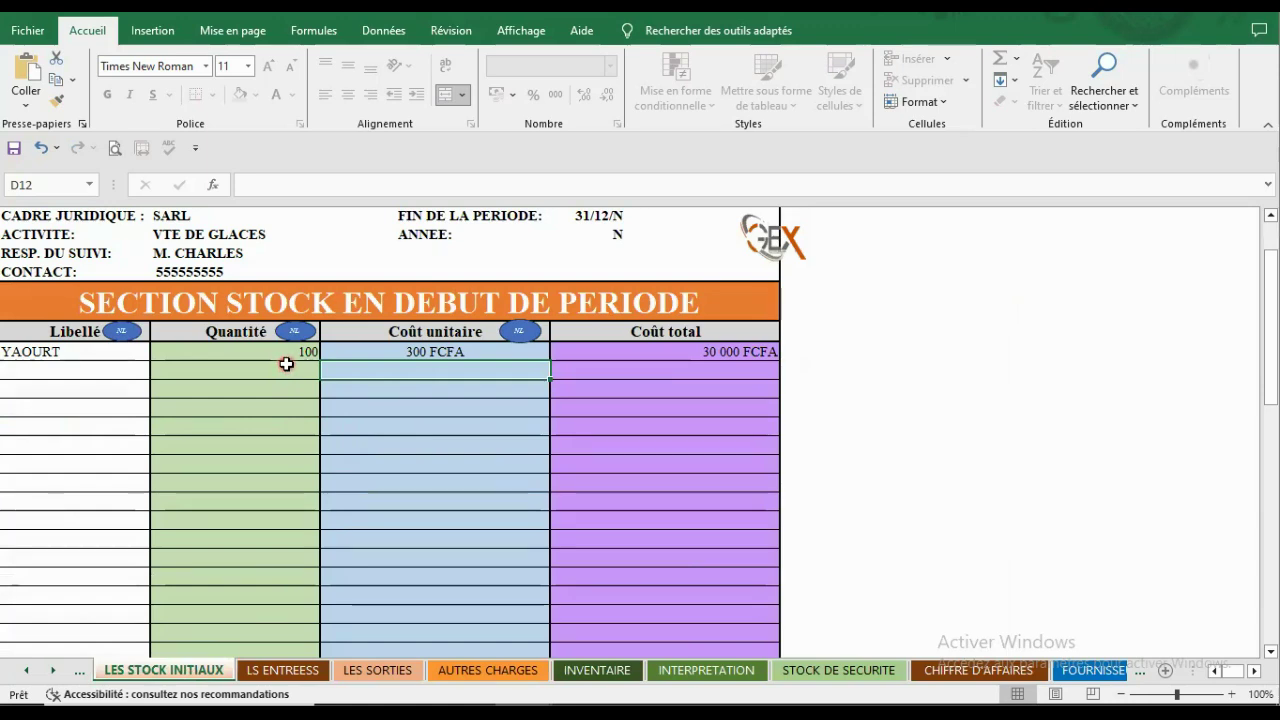
{"action": "mouse_move", "coordinate": [255, 700]}
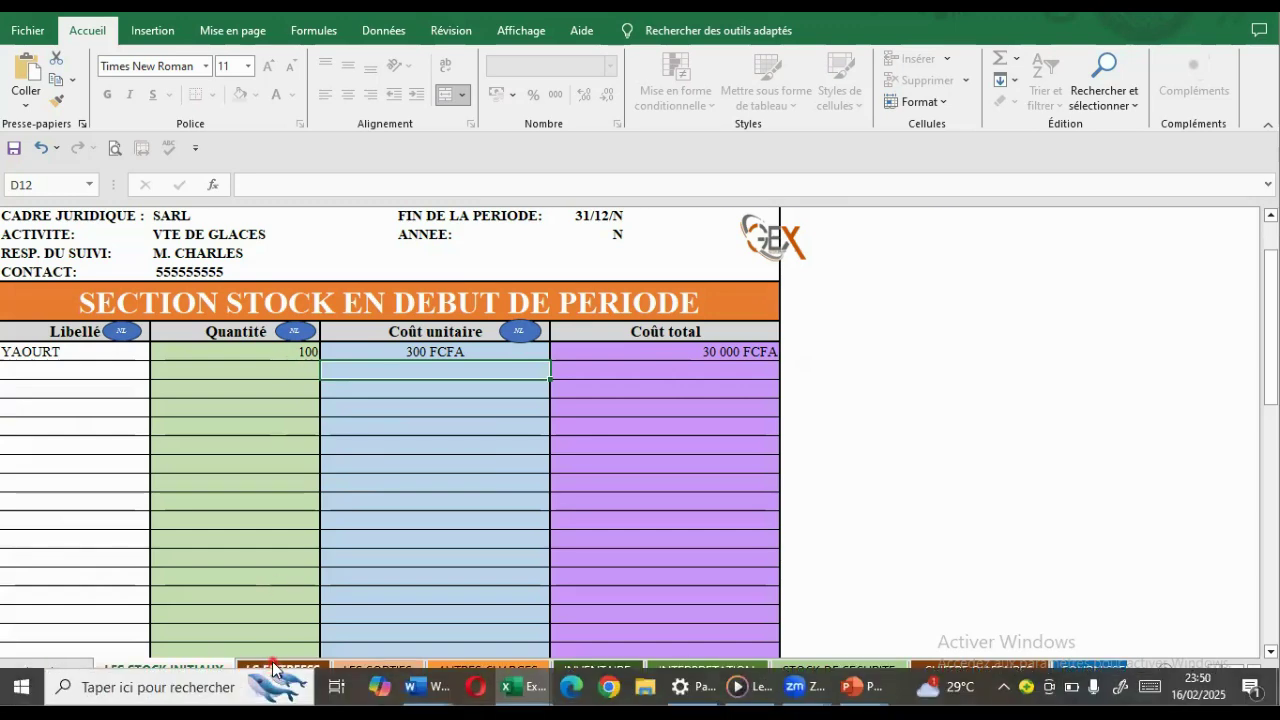
{"action": "left_click", "coordinate": [272, 667]}
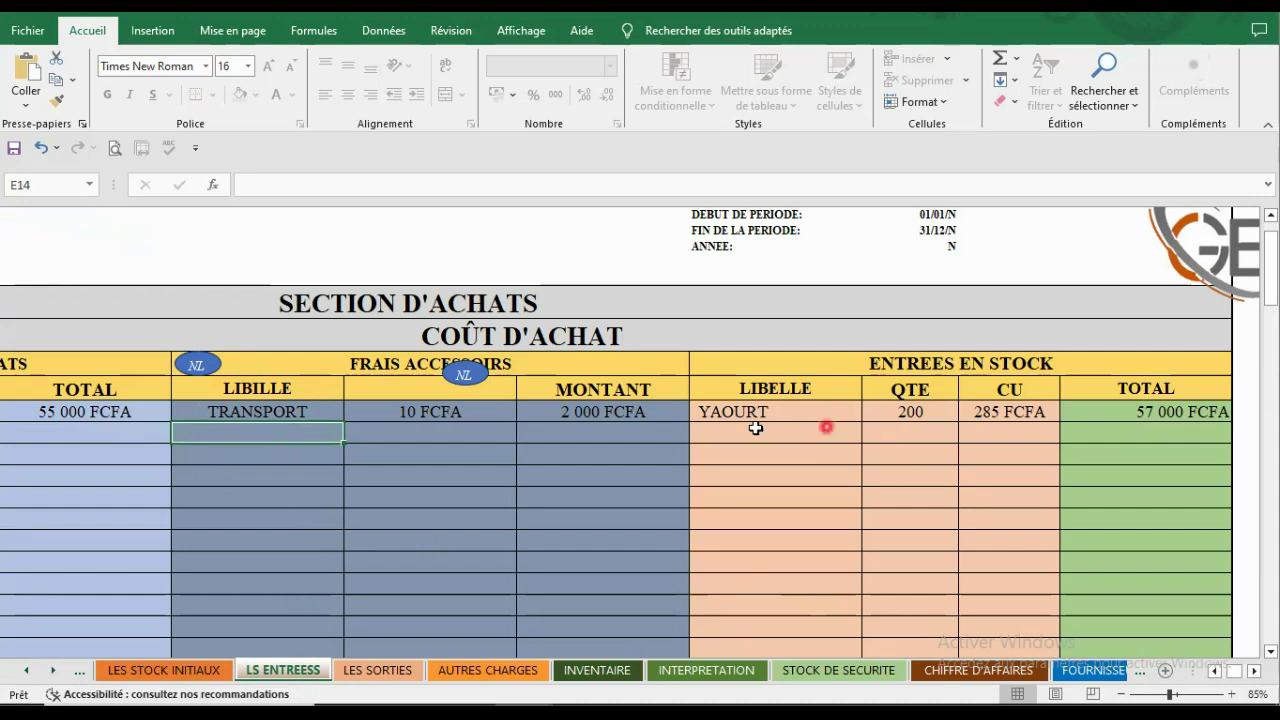
{"action": "left_click", "coordinate": [371, 672]}
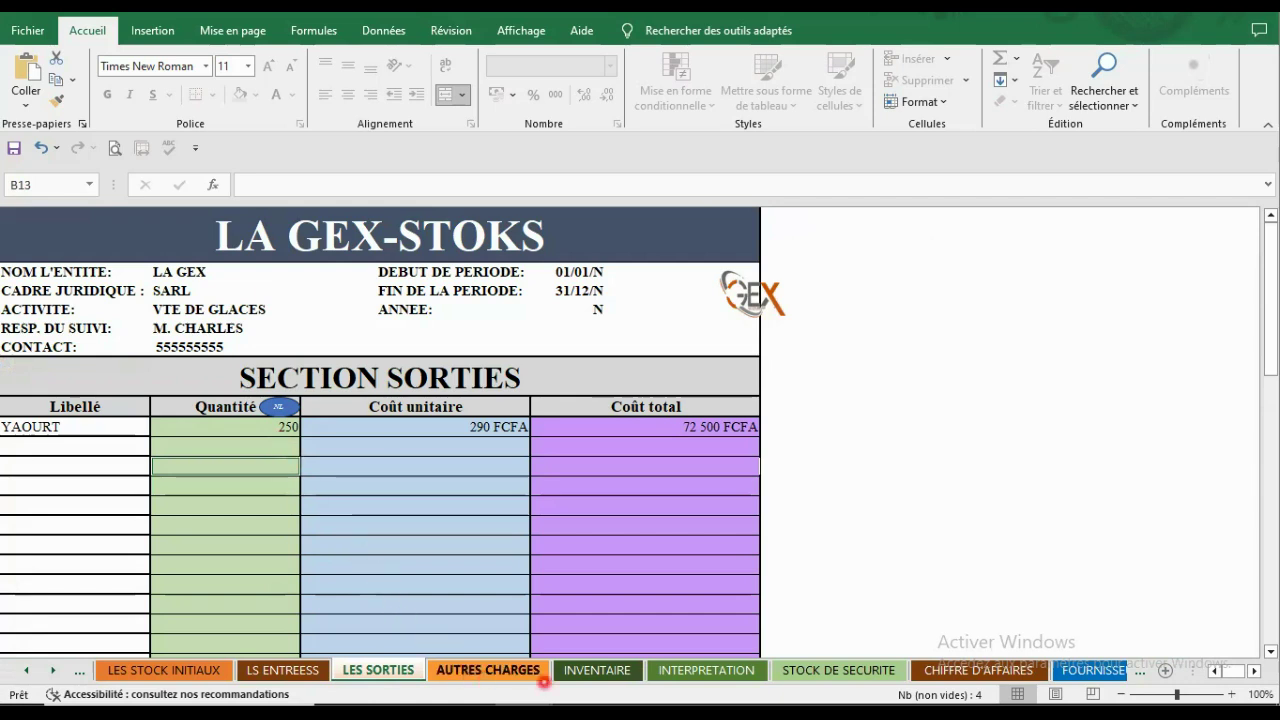
- Return to the INVENTAIRE sheet and set the STOCK PHYSIQUE of YAOURT back to 40
{"action": "left_click", "coordinate": [597, 671]}
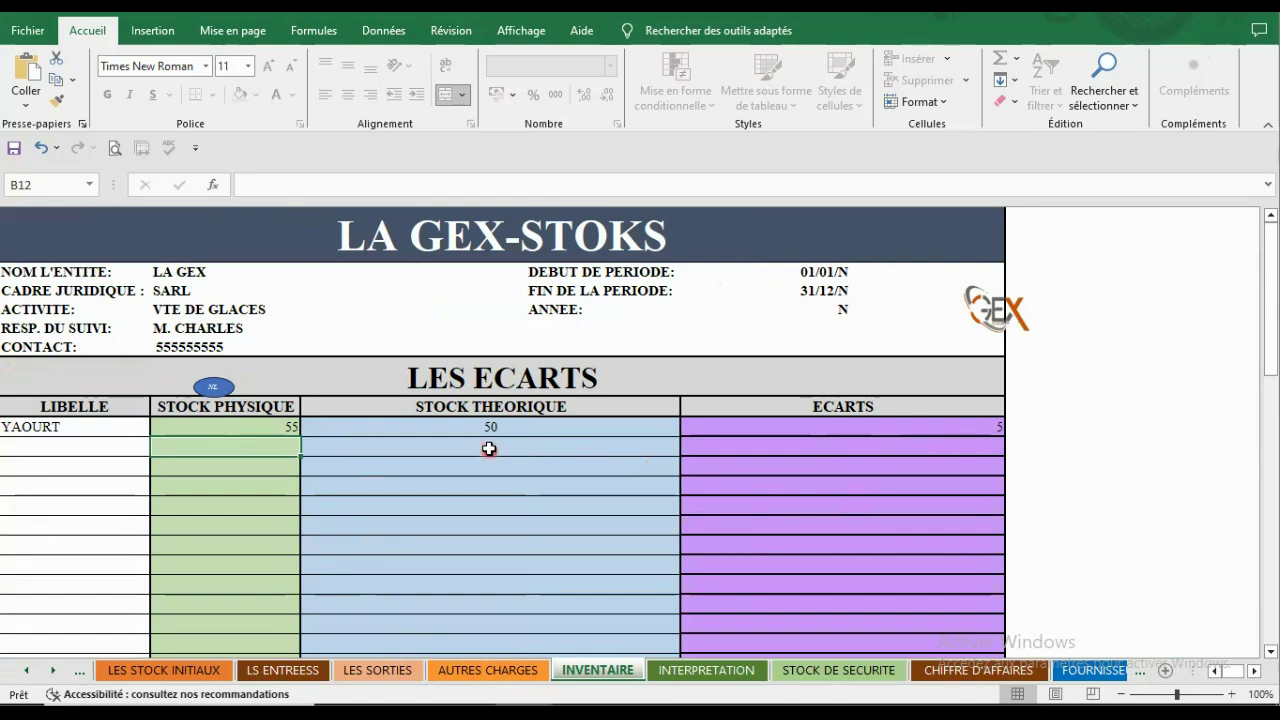
{"action": "double_click", "coordinate": [292, 426]}
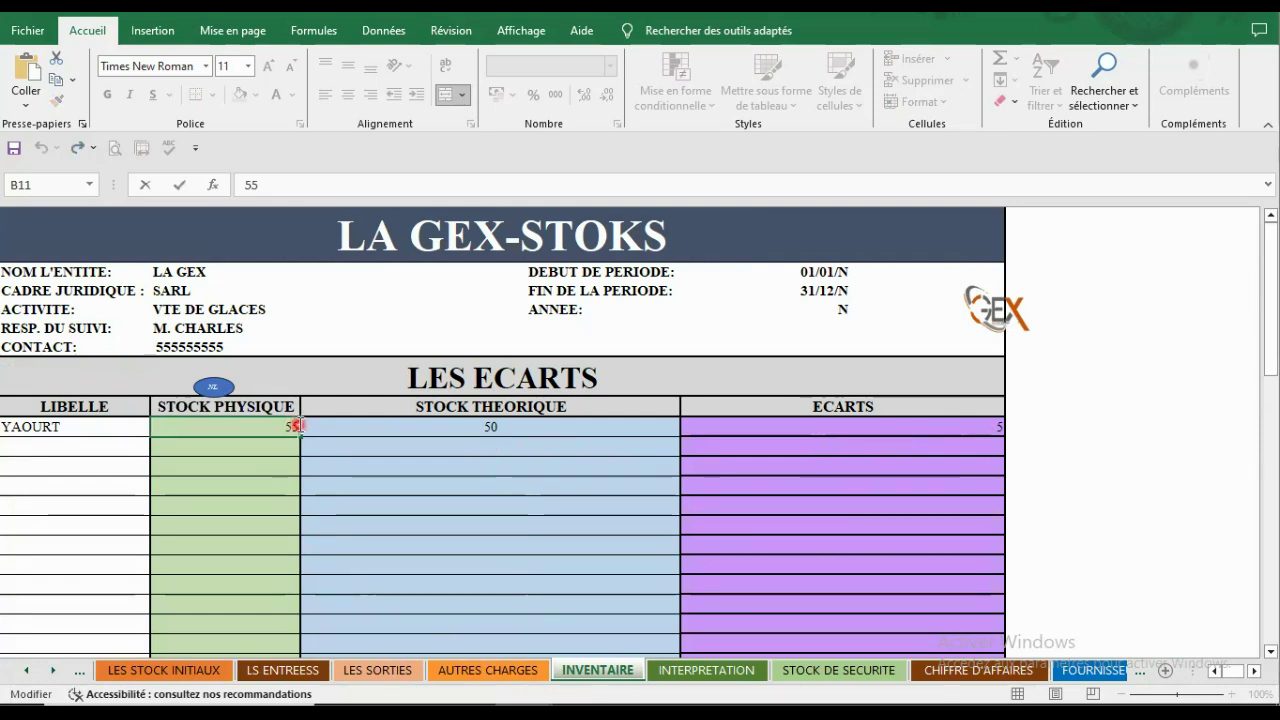
{"action": "key", "text": "BackSpace"}
{"action": "key", "text": "BackSpace"}
{"action": "type", "text": "40"}
{"action": "key", "text": "Return"}
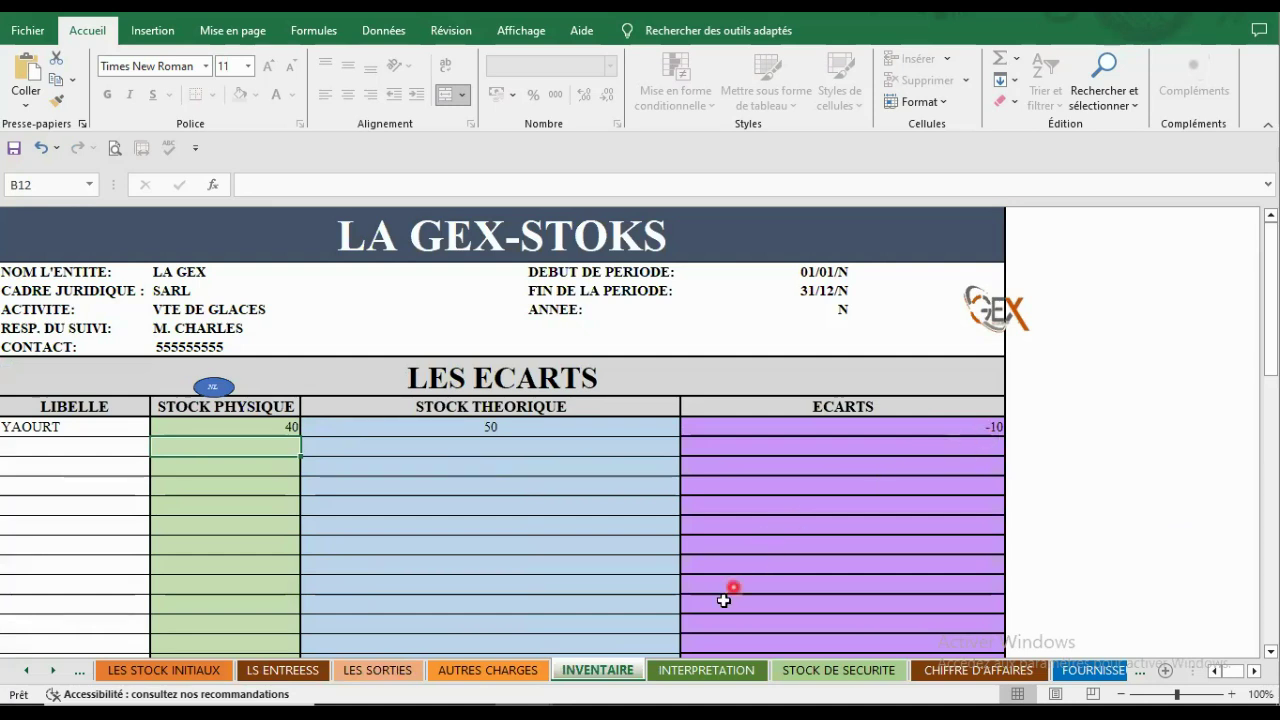
- Open the INTERPRETATION sheet to examine the constat and interpretation of the YAOURT stock variance
{"action": "left_click", "coordinate": [711, 668]}
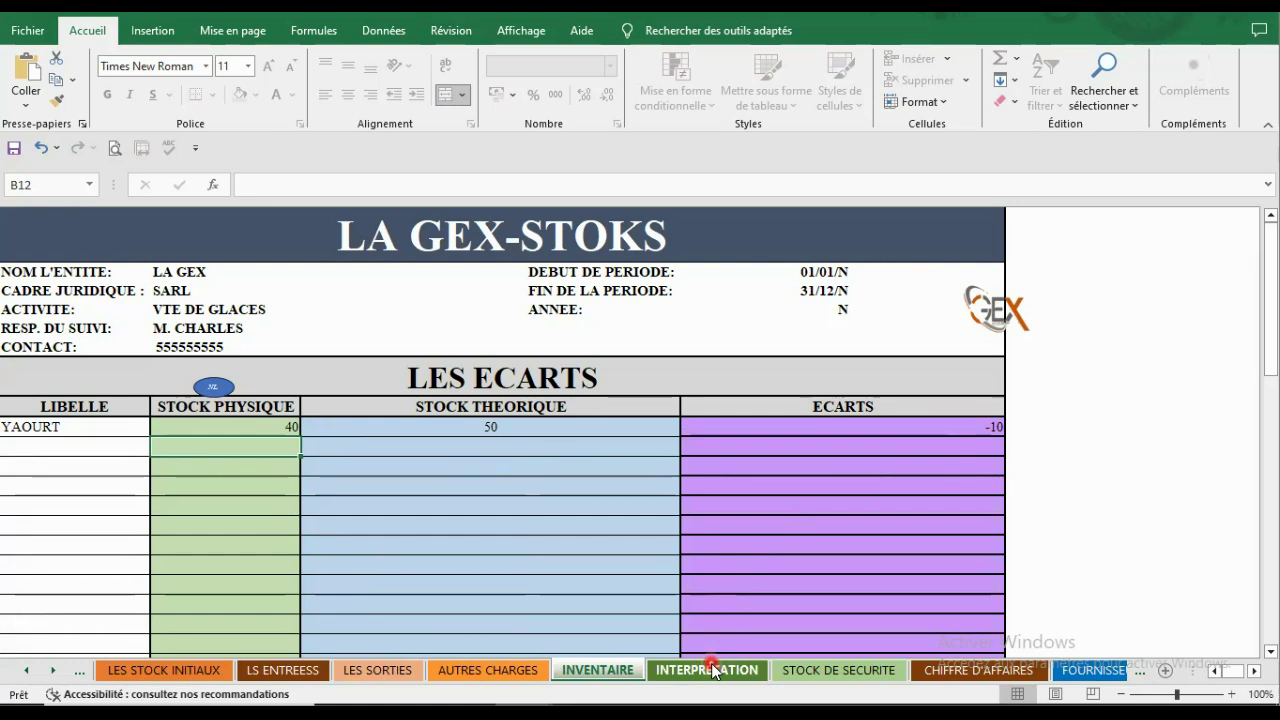
{"action": "left_click", "coordinate": [710, 670]}
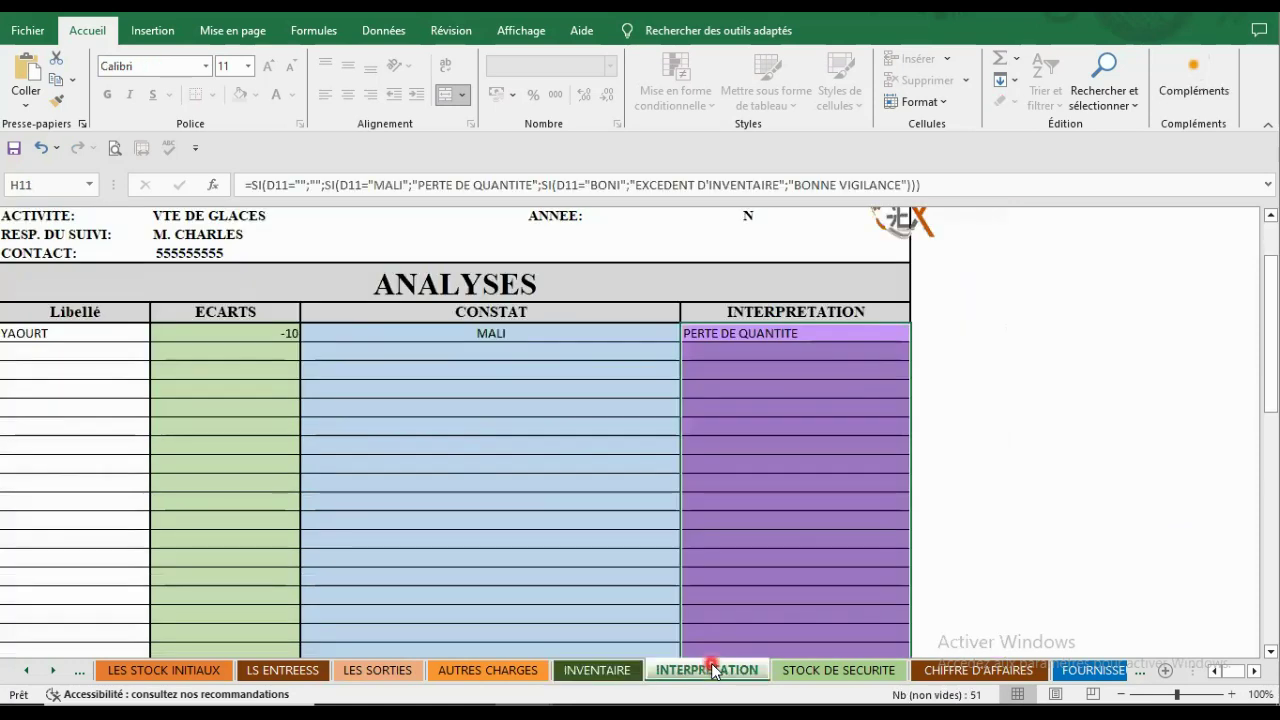